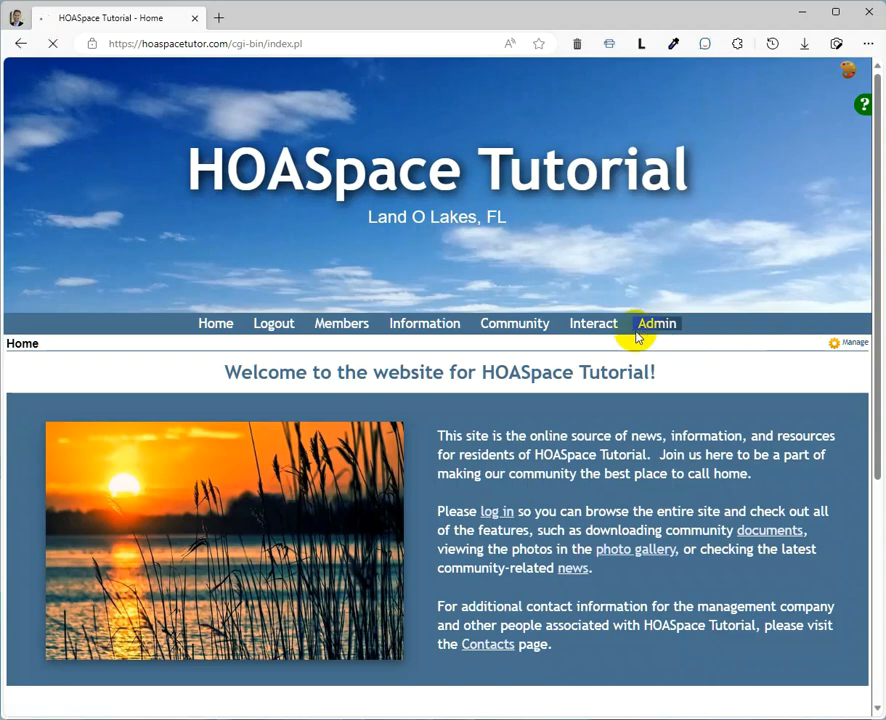
- Open the administration page for managing the site's documents
{"action": "left_click", "coordinate": [500, 512]}
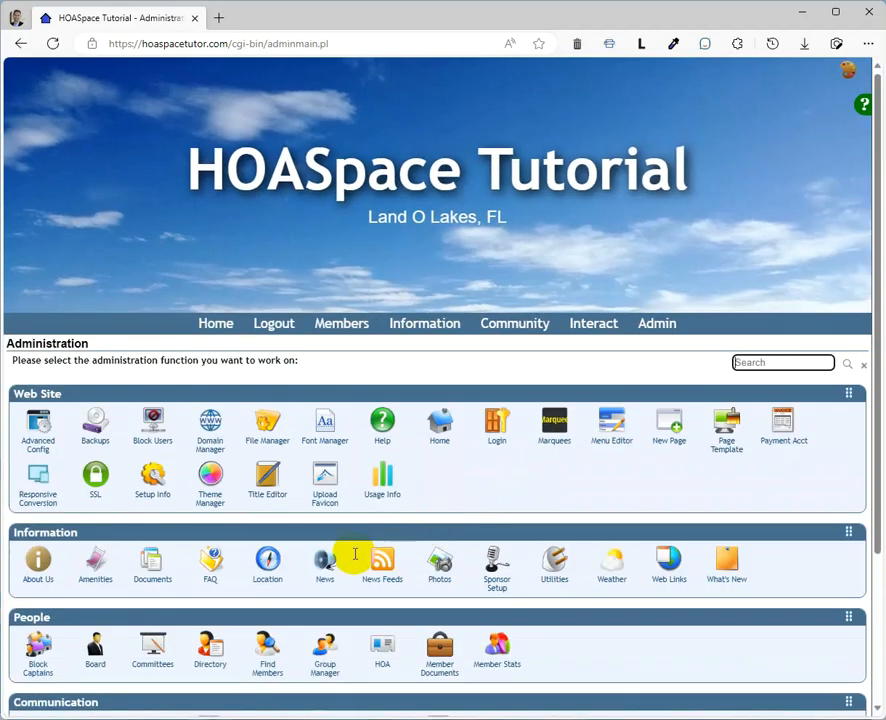
{"action": "left_click", "coordinate": [146, 558]}
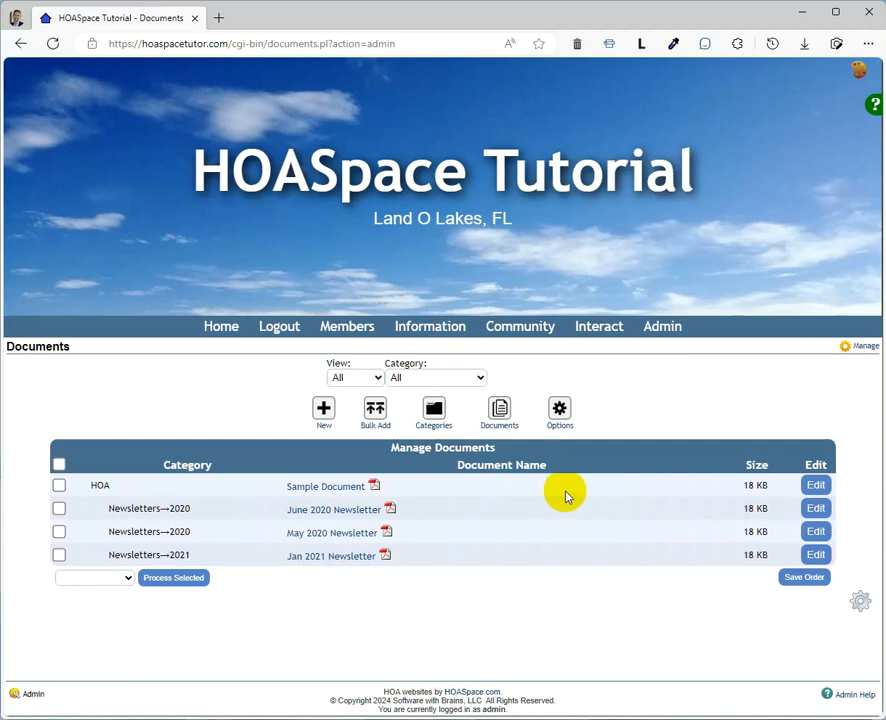
- Review the blank form for adding a single document, and return to the document list
{"action": "left_click", "coordinate": [323, 409]}
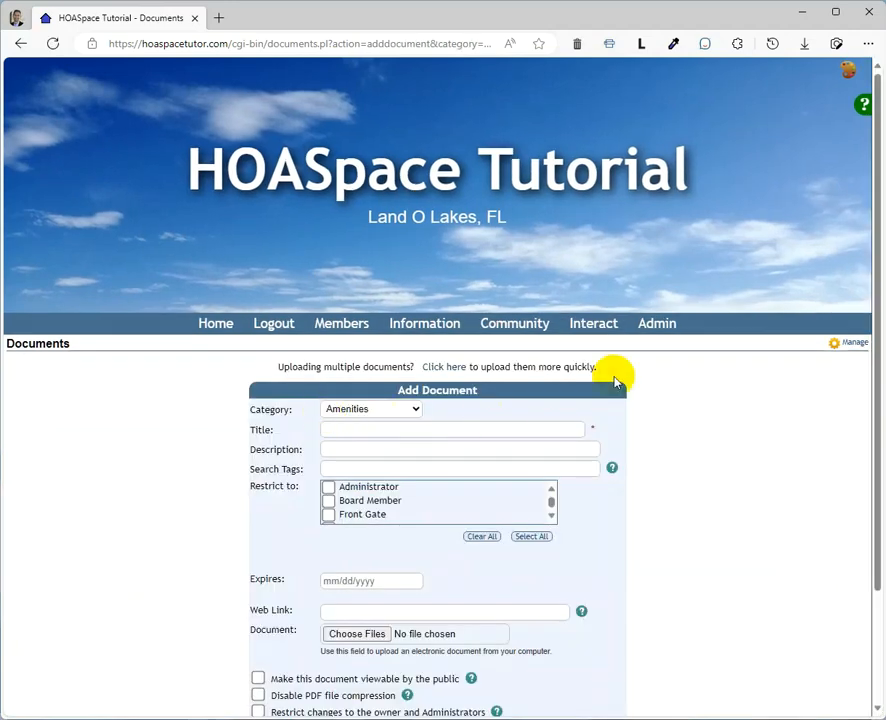
{"action": "scroll", "coordinate": [700, 365], "scroll_direction": "down", "scroll_amount": 1}
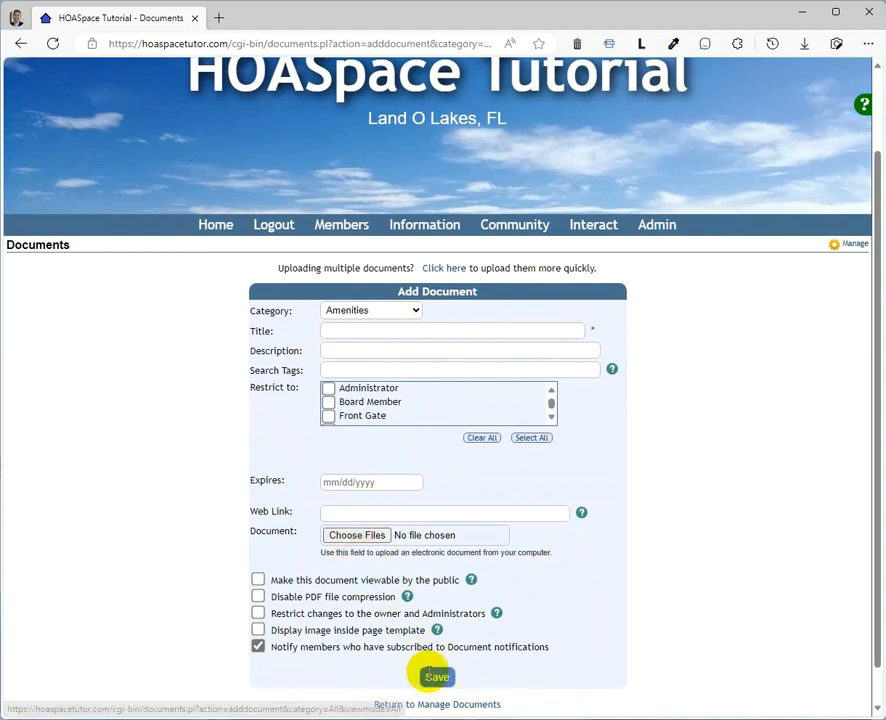
{"action": "left_click", "coordinate": [20, 43]}
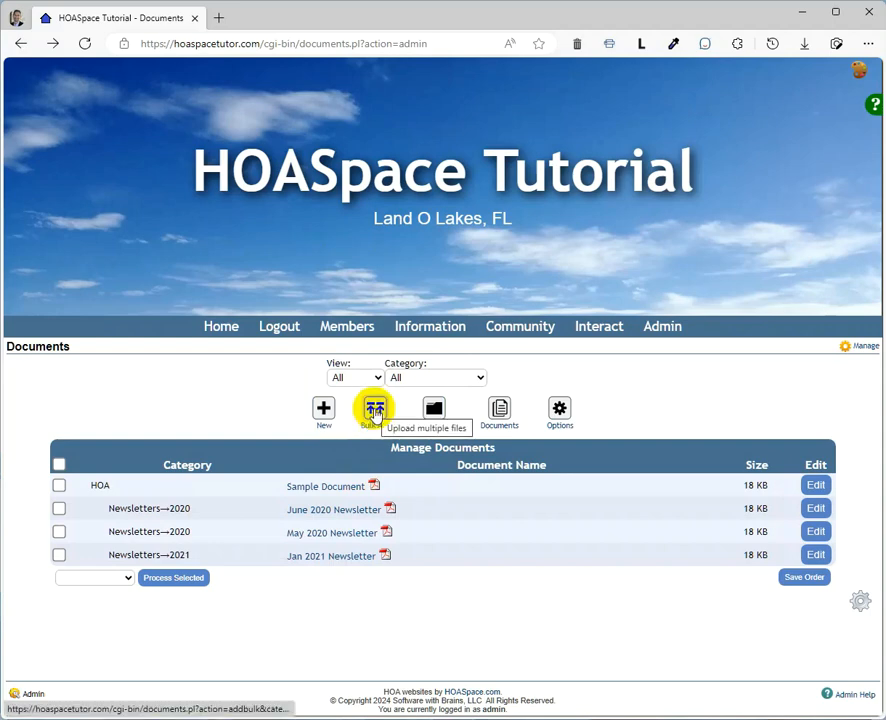
- Examine the bulk-add form with its document slots and upload category choices, and return to the document list
{"action": "left_click", "coordinate": [374, 411]}
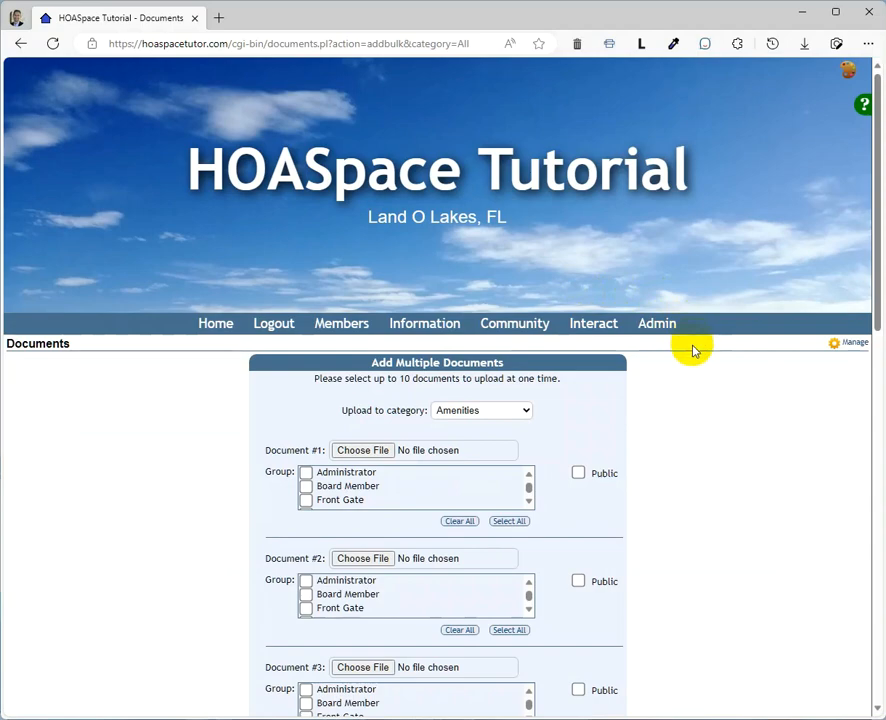
{"action": "scroll", "coordinate": [693, 350], "scroll_direction": "down", "scroll_amount": 5}
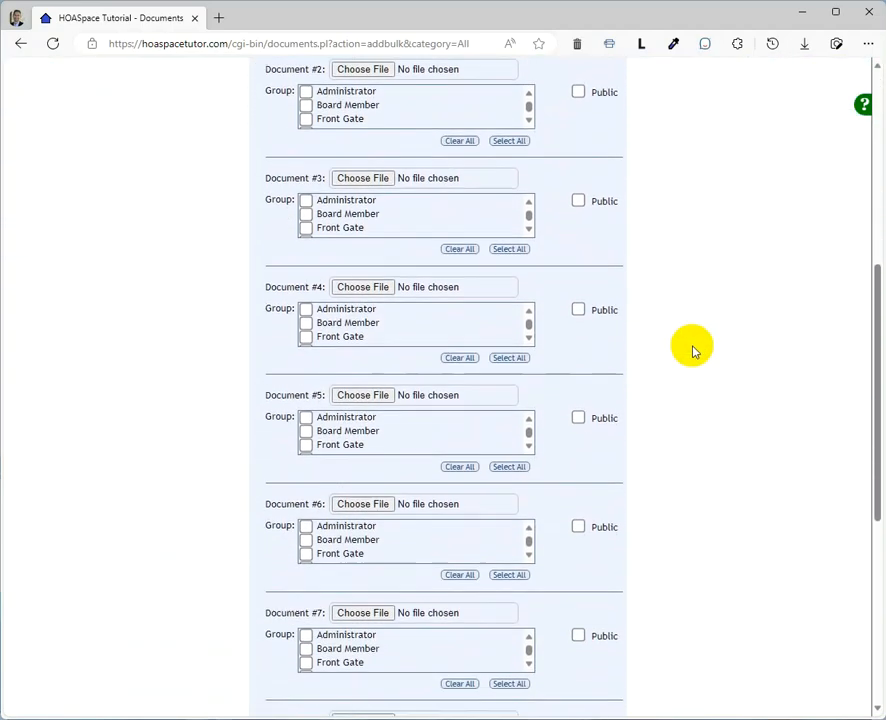
{"action": "scroll", "coordinate": [693, 350], "scroll_direction": "down", "scroll_amount": 5}
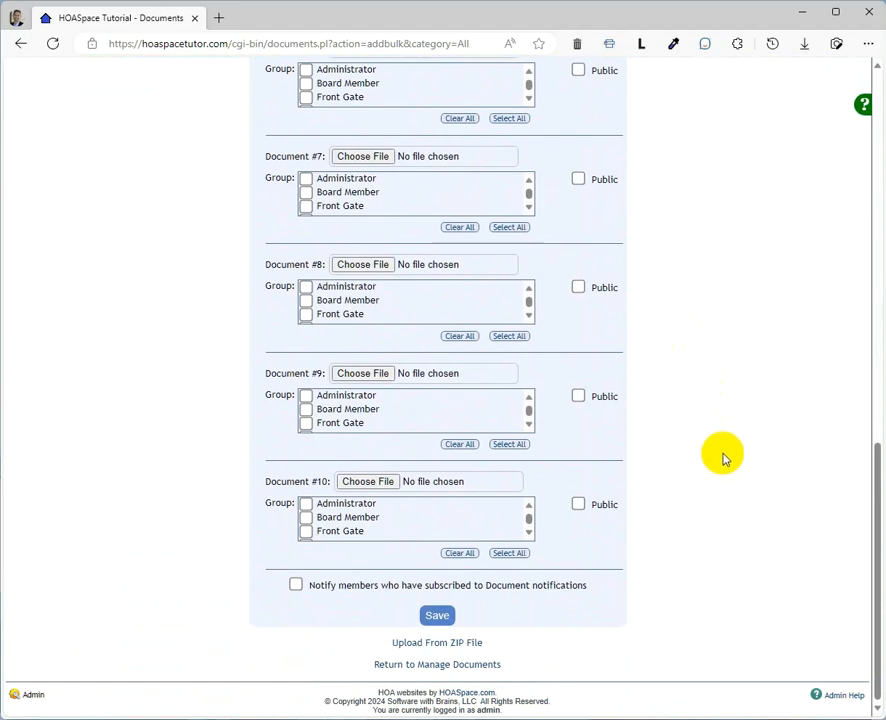
{"action": "scroll", "coordinate": [722, 442], "scroll_direction": "up", "scroll_amount": 10}
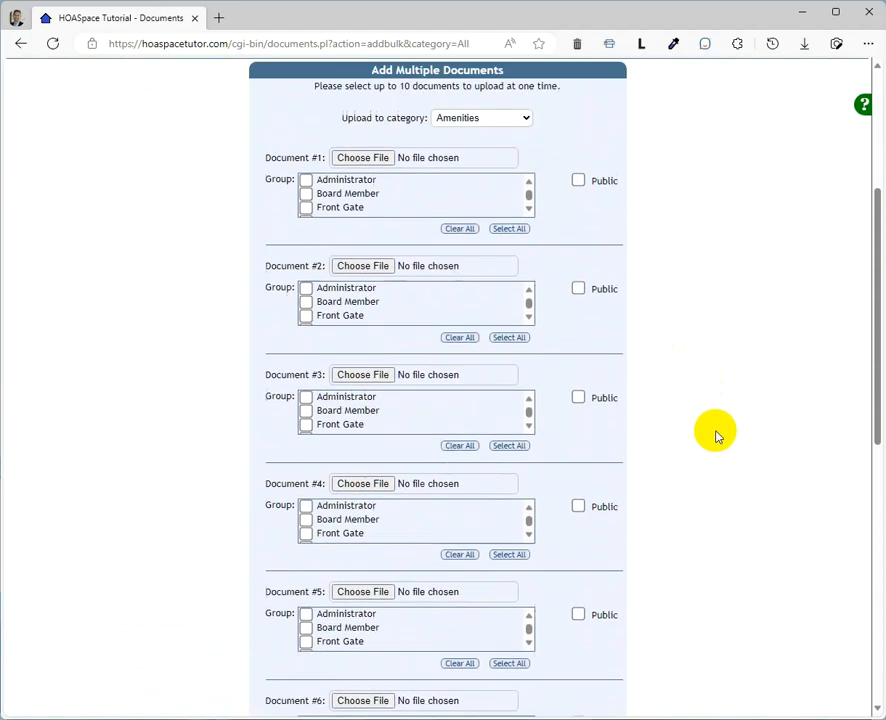
{"action": "scroll", "coordinate": [716, 436], "scroll_direction": "up", "scroll_amount": 2}
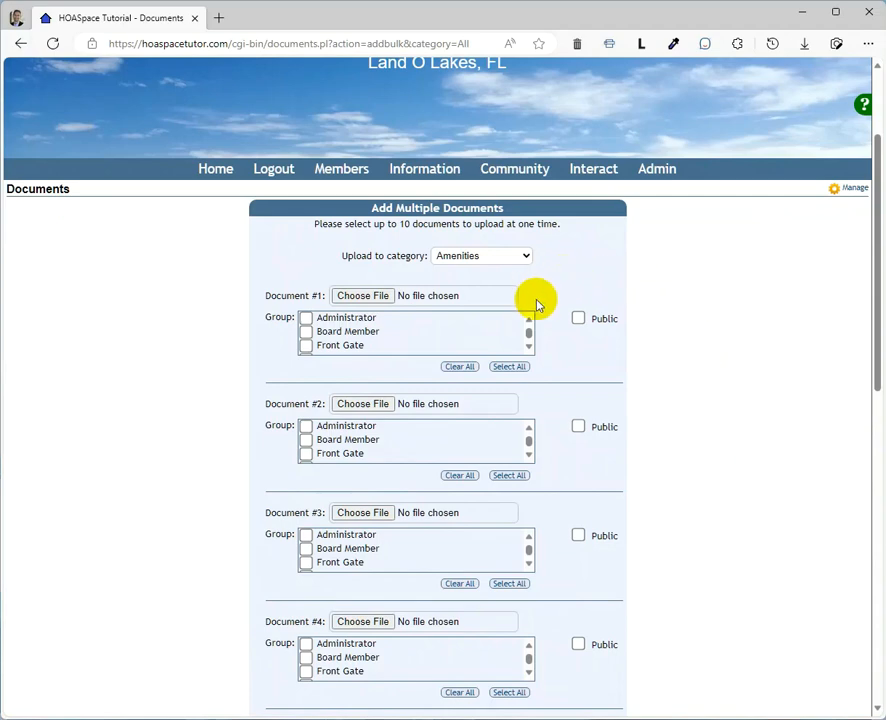
{"action": "left_click", "coordinate": [487, 263]}
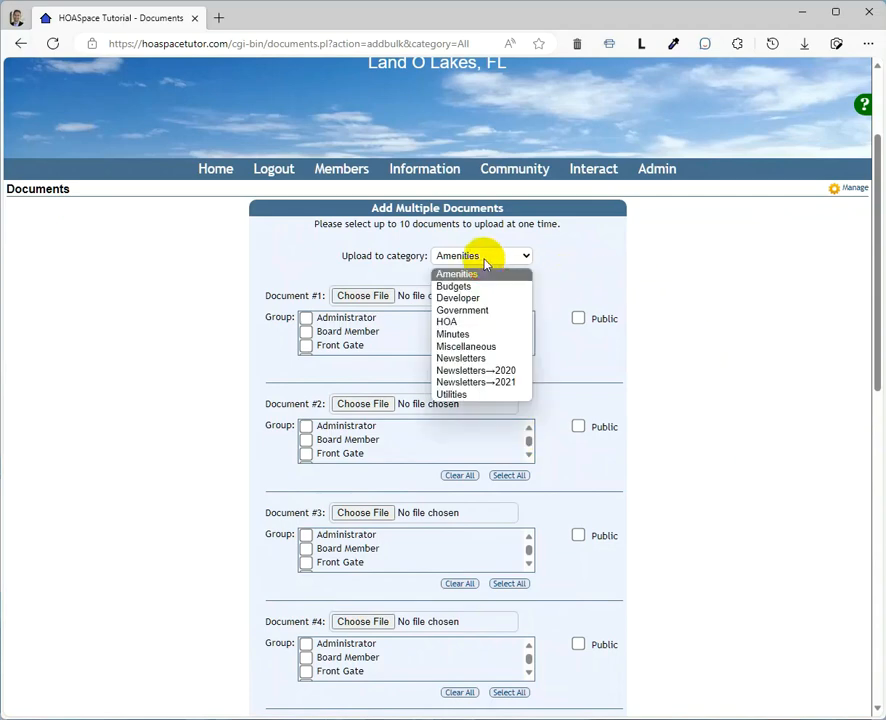
{"action": "left_click", "coordinate": [486, 259]}
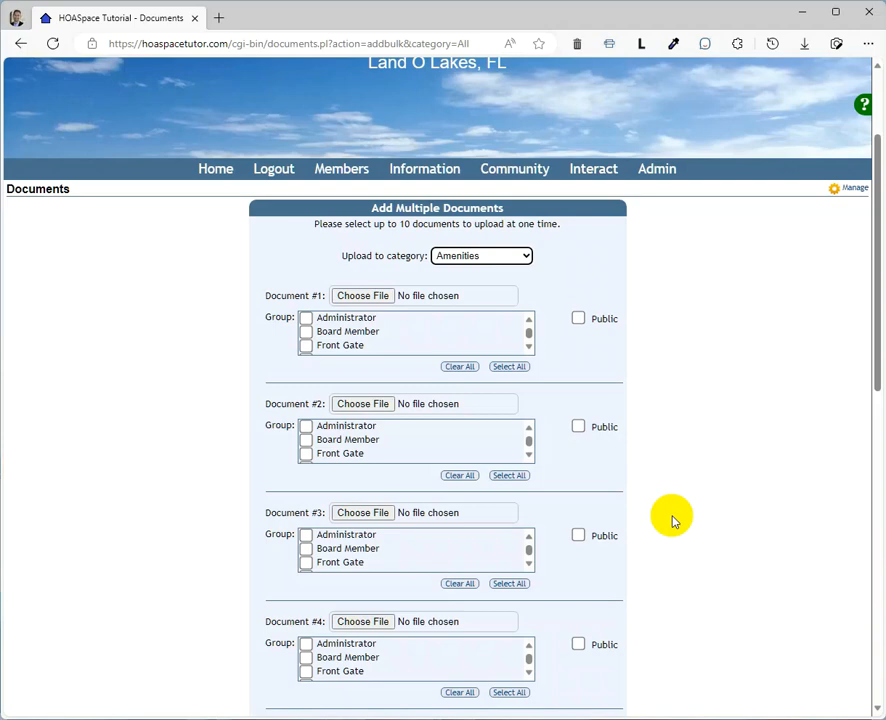
{"action": "left_click", "coordinate": [847, 194]}
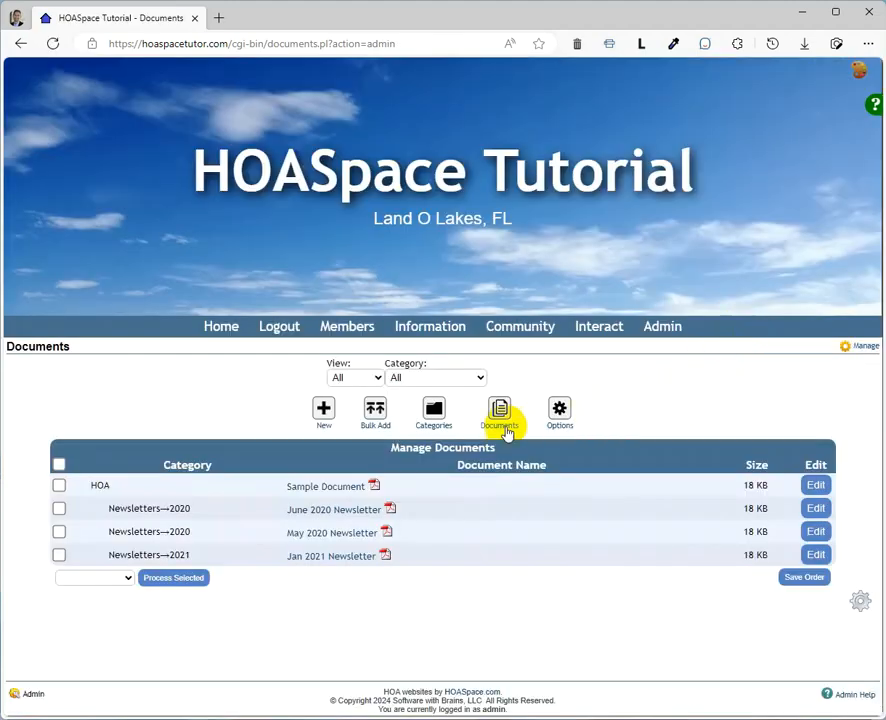
- Open the form for uploading documents from a ZIP file, reached through the bulk-add page
{"action": "left_click", "coordinate": [433, 410]}
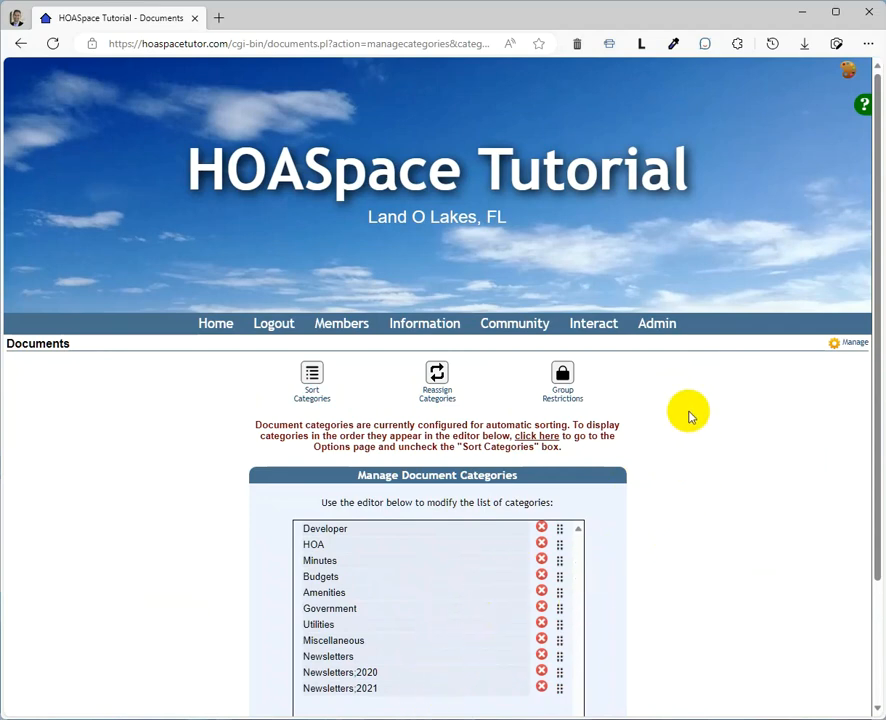
{"action": "left_click", "coordinate": [18, 42]}
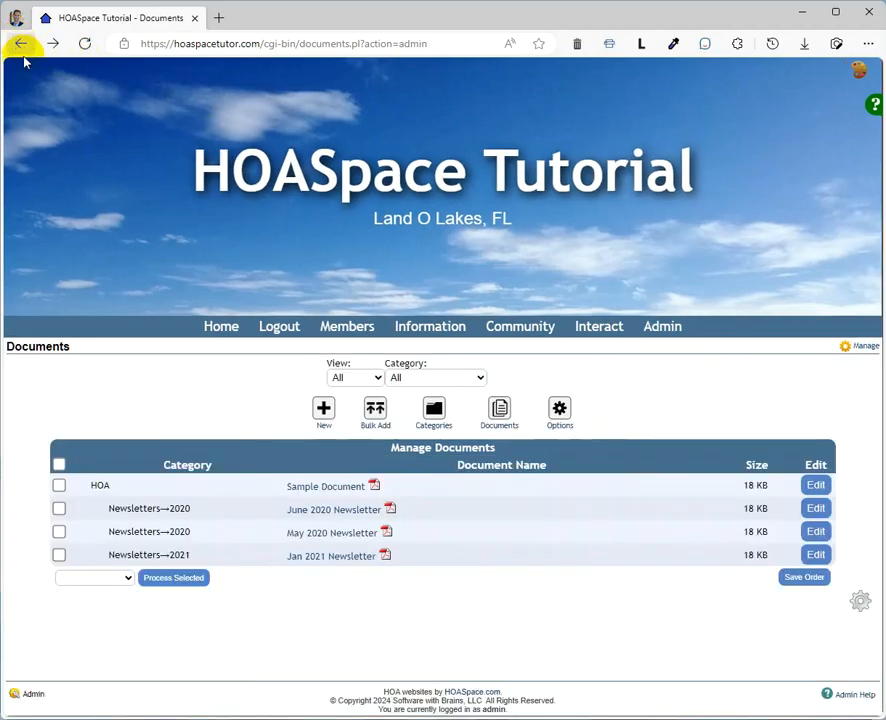
{"action": "left_click", "coordinate": [433, 426]}
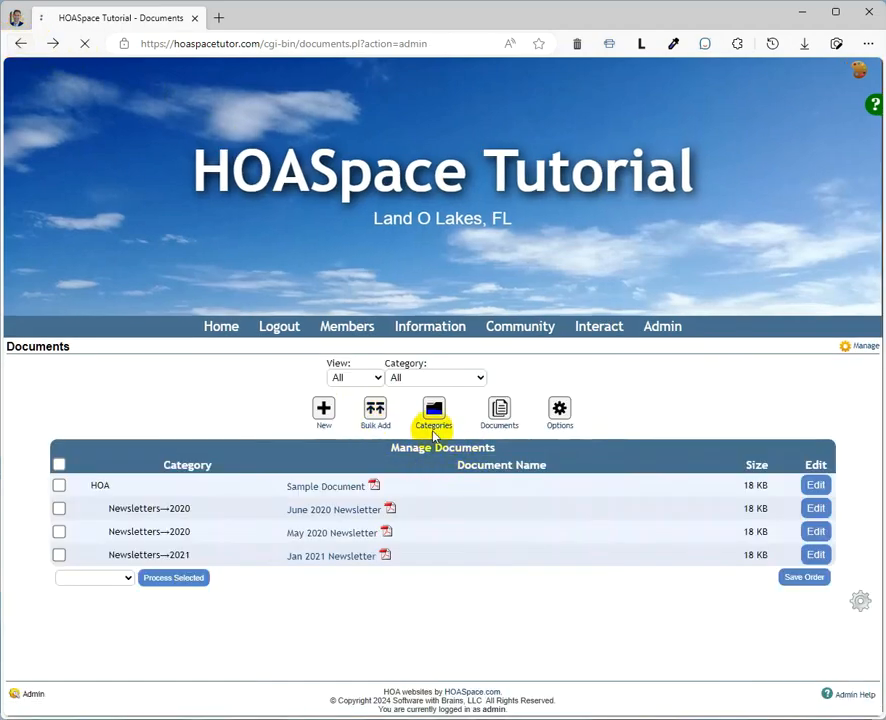
{"action": "scroll", "coordinate": [755, 392], "scroll_direction": "down", "scroll_amount": 9}
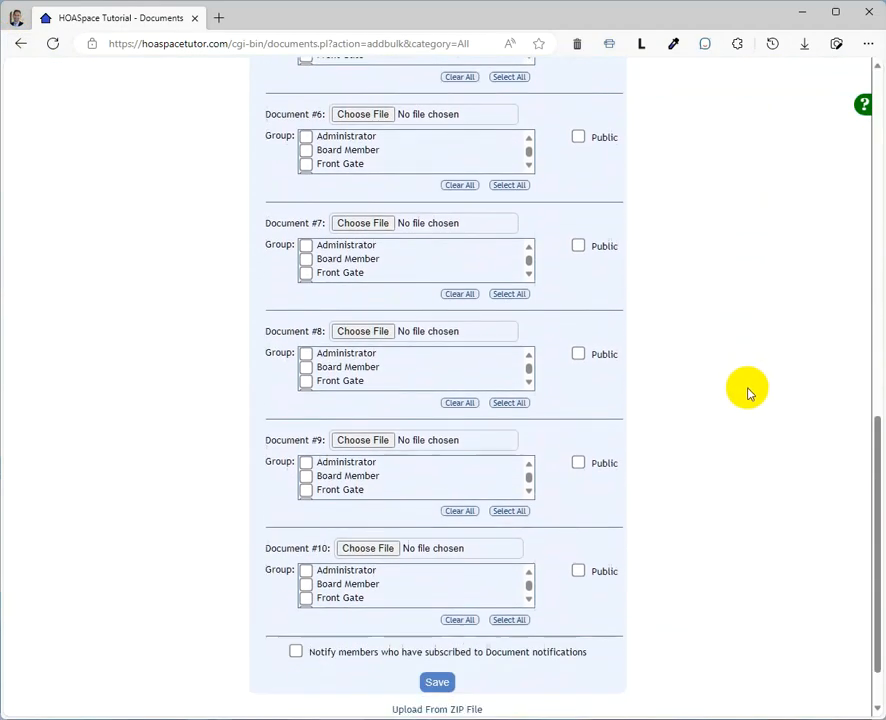
{"action": "scroll", "coordinate": [745, 400], "scroll_direction": "down", "scroll_amount": 2}
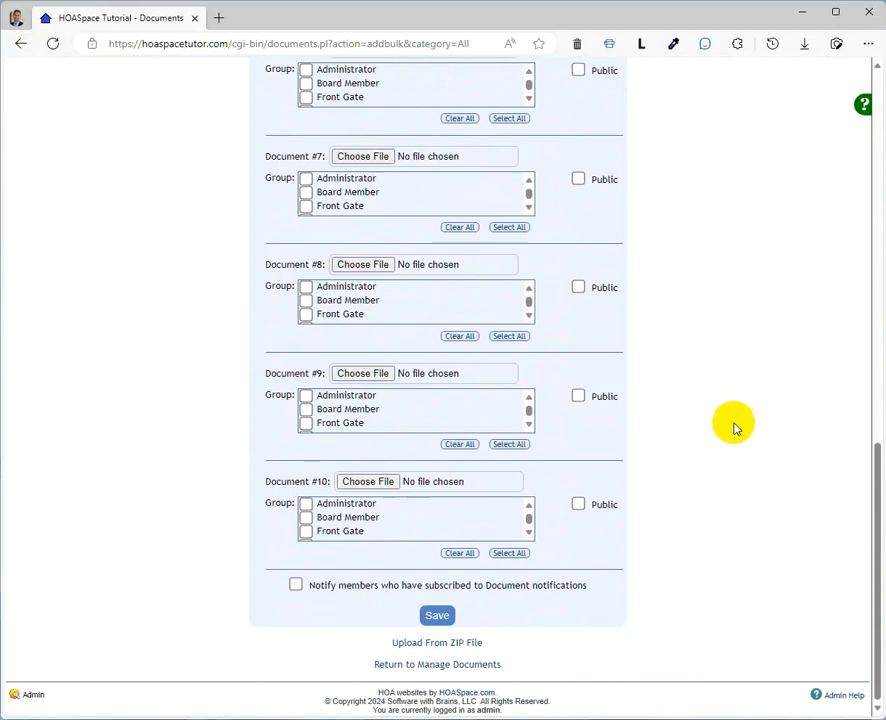
{"action": "left_click", "coordinate": [468, 648]}
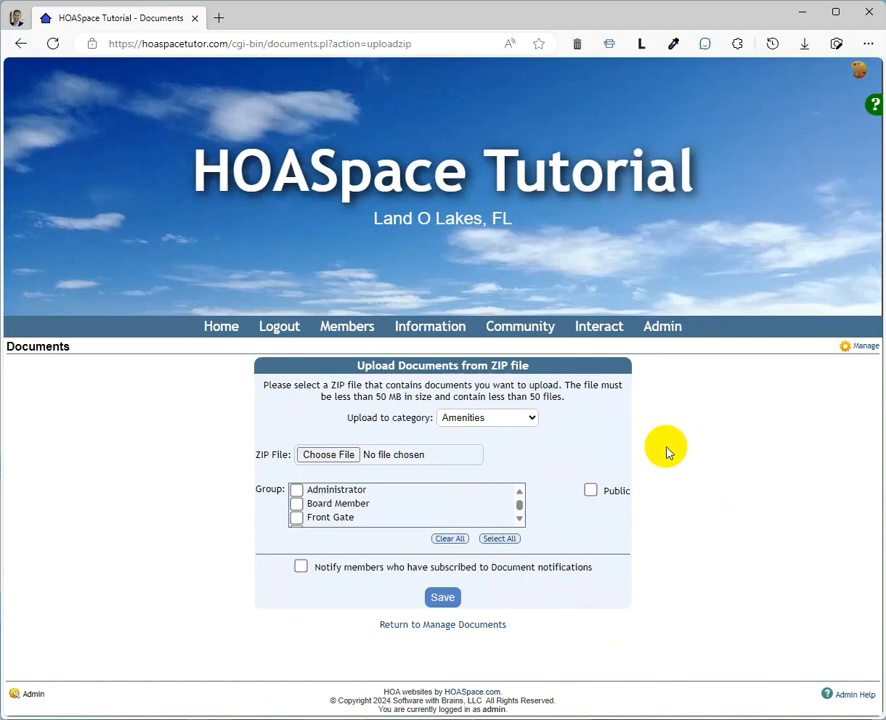
- Choose sample documents.zip as the ZIP file and set the upload category to Miscellaneous
{"action": "left_click", "coordinate": [349, 463]}
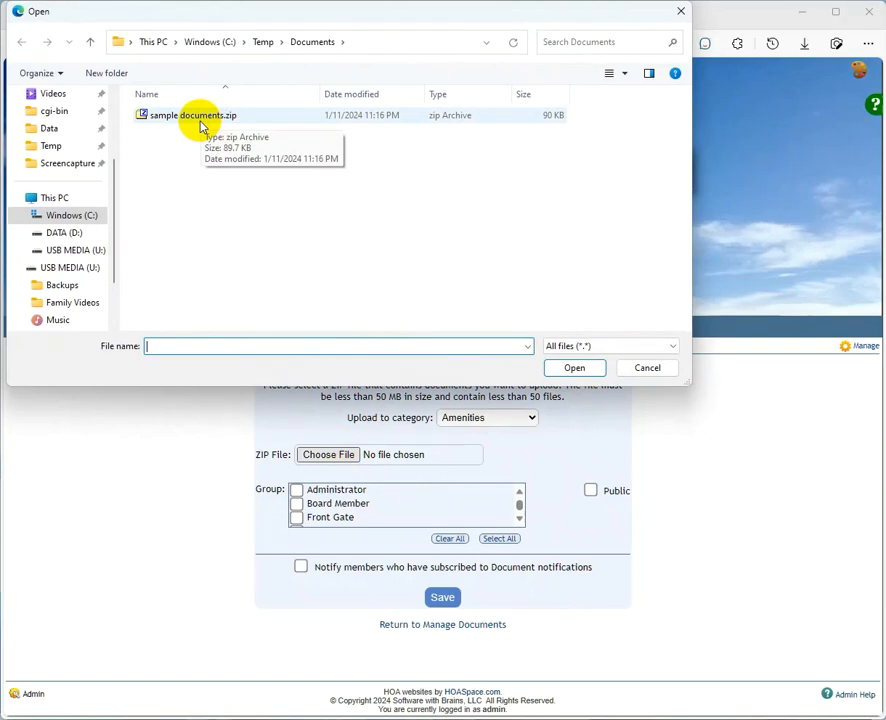
{"action": "double_click", "coordinate": [195, 116]}
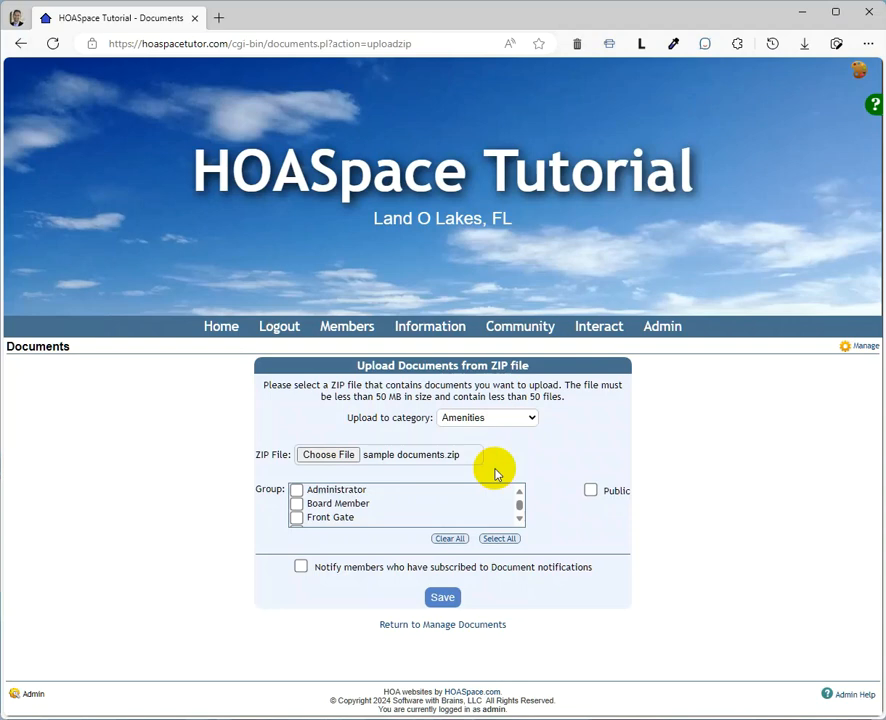
{"action": "left_click", "coordinate": [497, 417]}
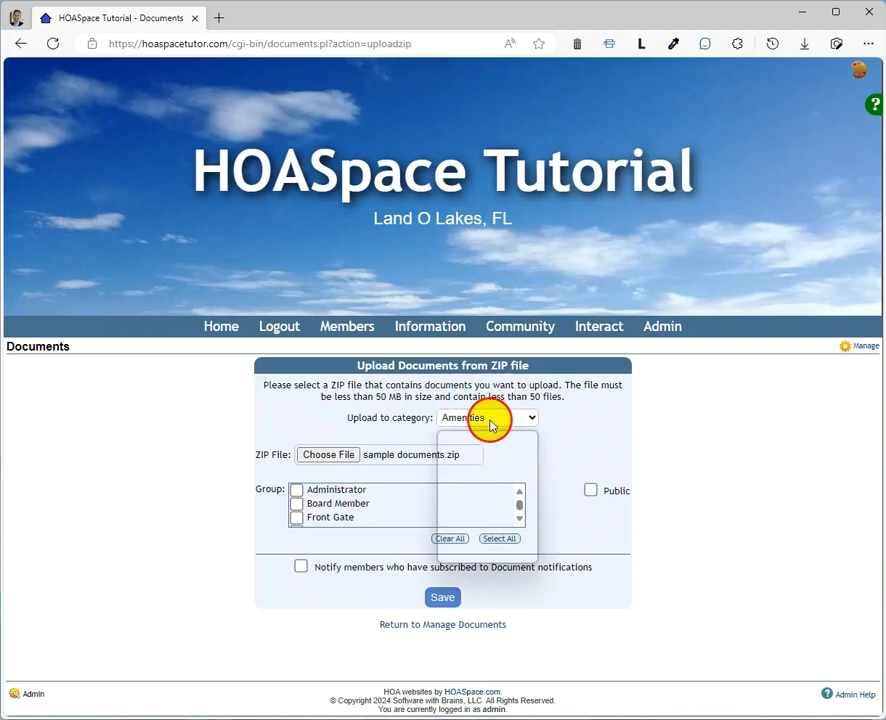
{"action": "left_click", "coordinate": [503, 510]}
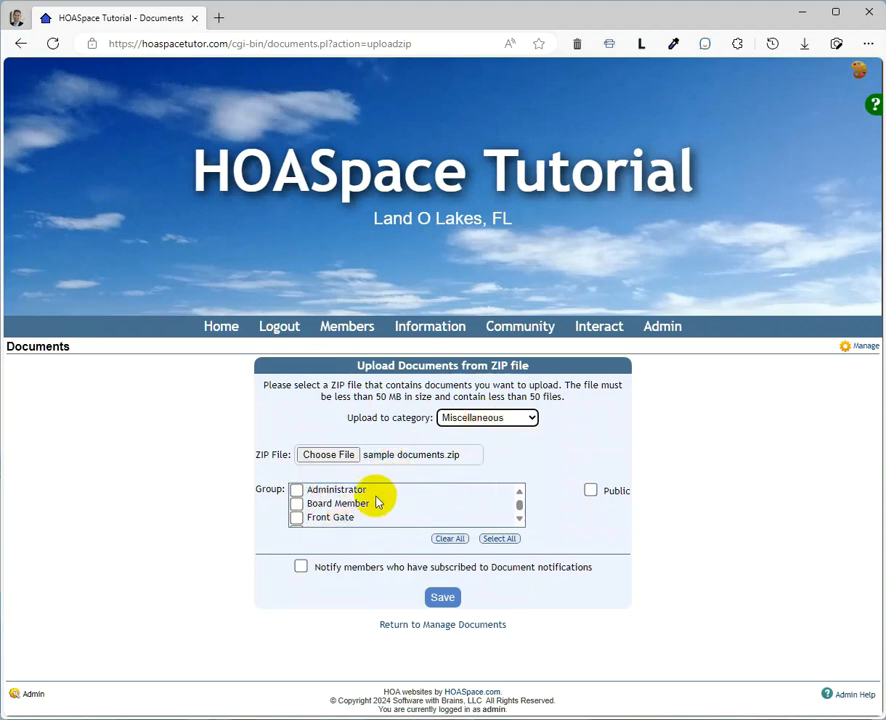
- Try the Board Member and Administrator group restrictions and the Public option, clearing each one again
{"action": "left_click", "coordinate": [297, 505]}
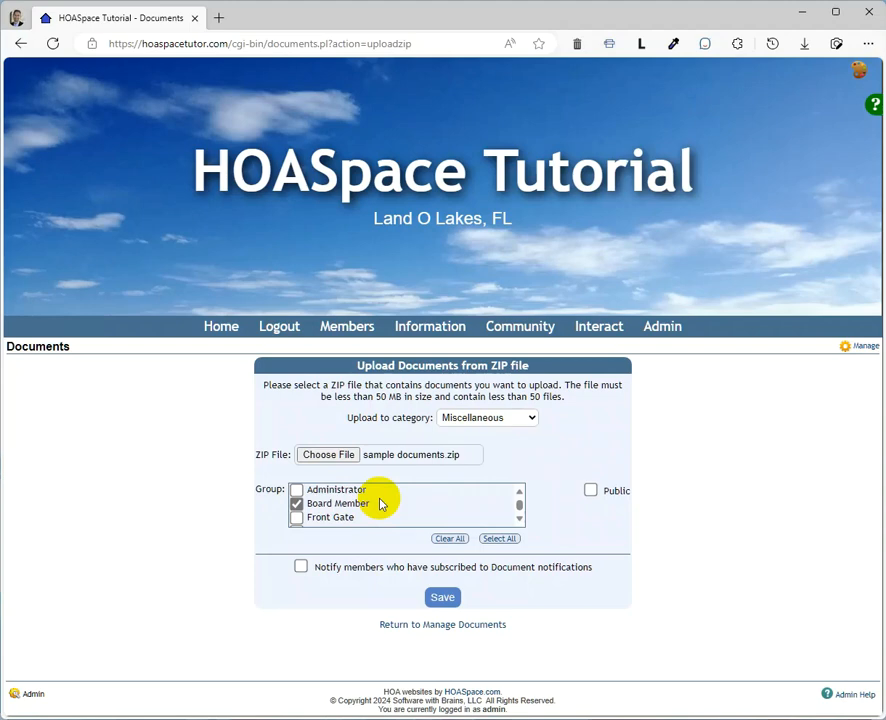
{"action": "left_click", "coordinate": [296, 504]}
{"action": "left_click", "coordinate": [296, 490]}
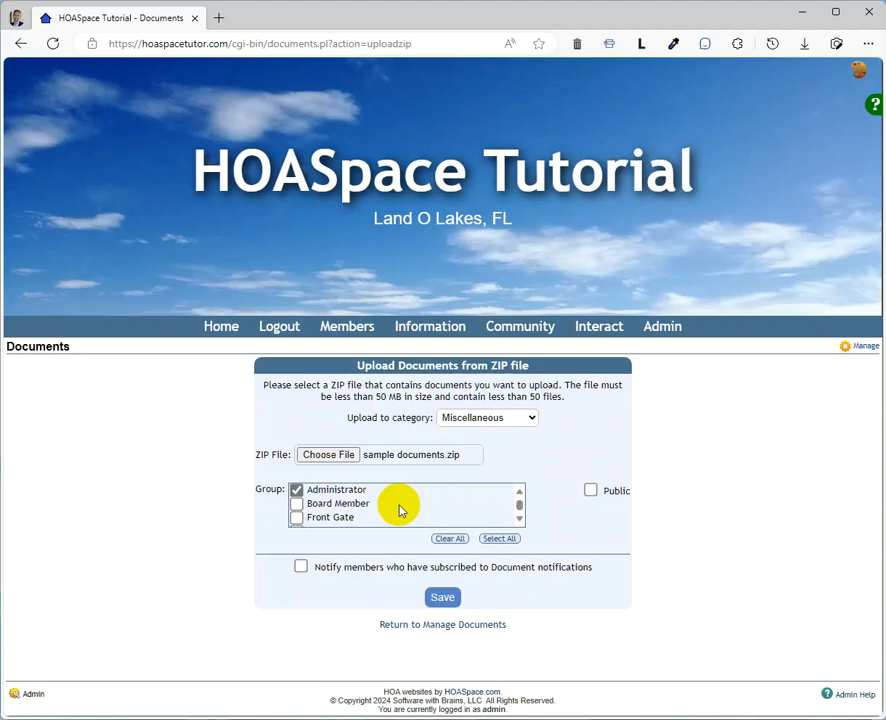
{"action": "left_click", "coordinate": [297, 493]}
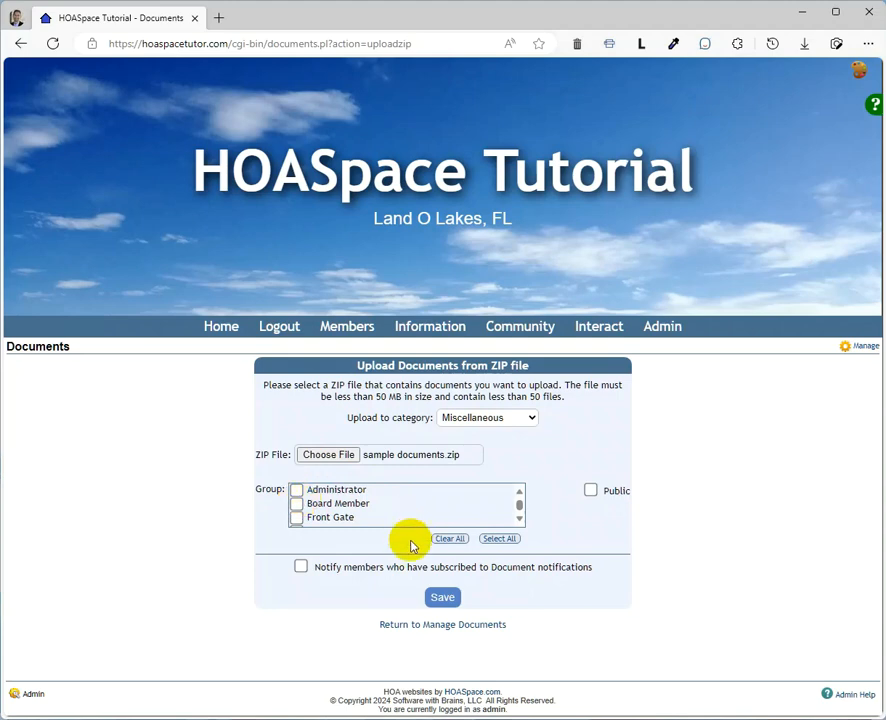
{"action": "left_click", "coordinate": [591, 490]}
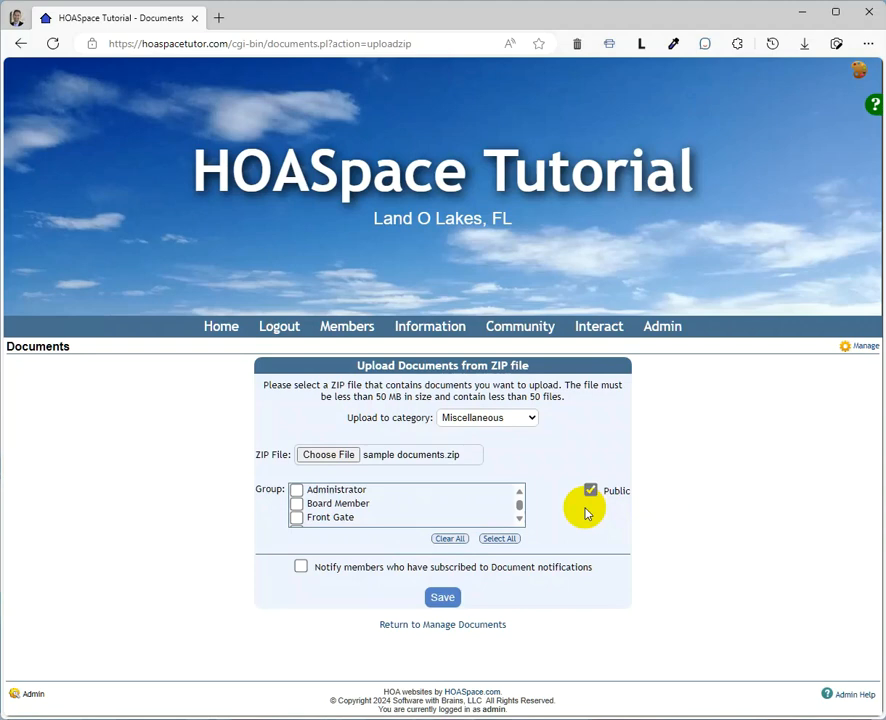
{"action": "left_click", "coordinate": [589, 493]}
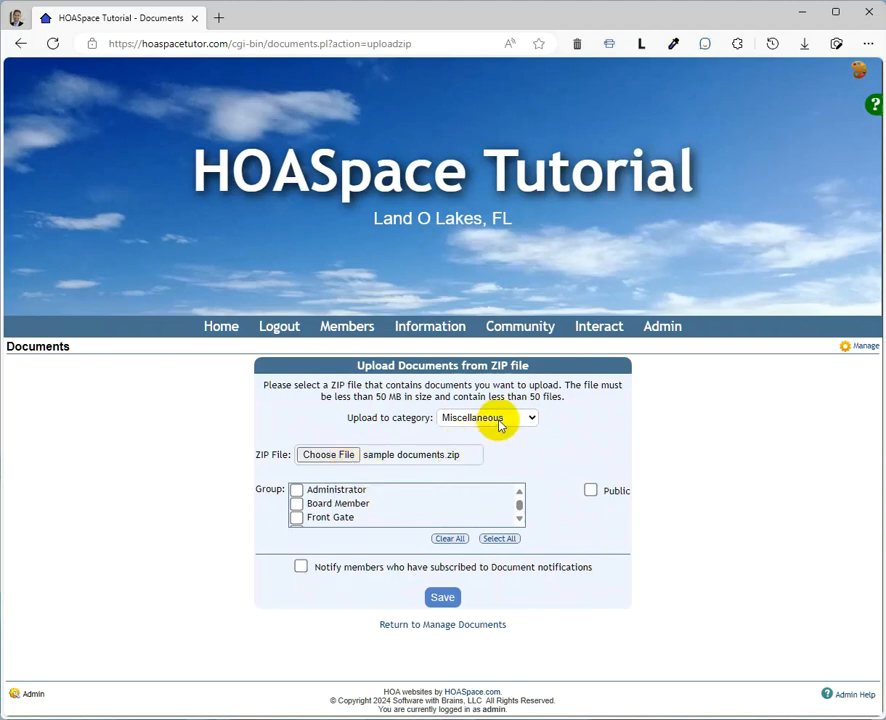
- Save the ZIP upload form to add the archive's documents to the Miscellaneous category
{"action": "left_click", "coordinate": [443, 598]}
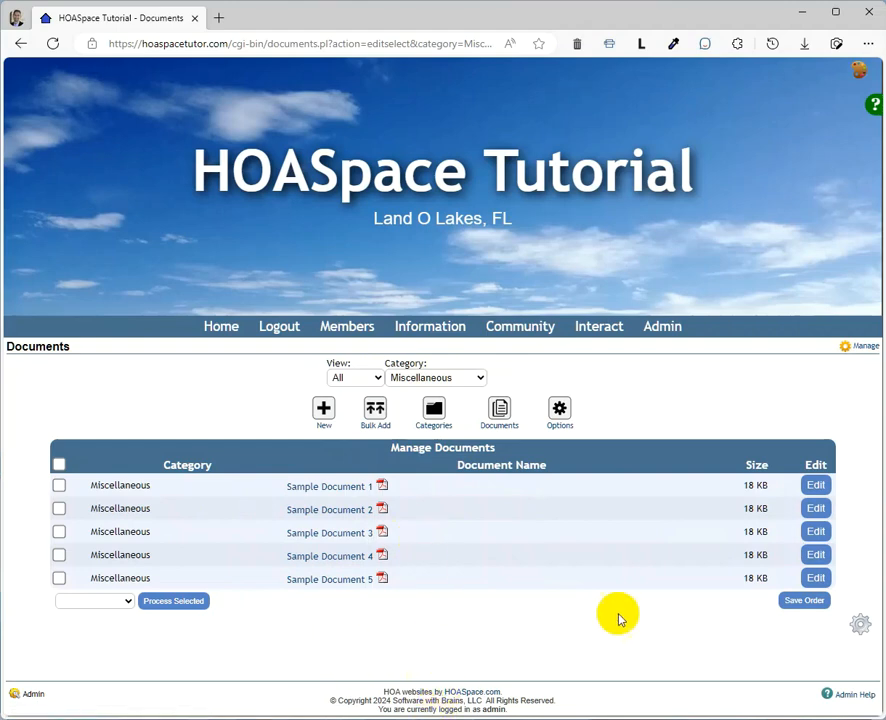
- Review the editable properties of Sample Document 1, and return to the document list
{"action": "left_click", "coordinate": [815, 486]}
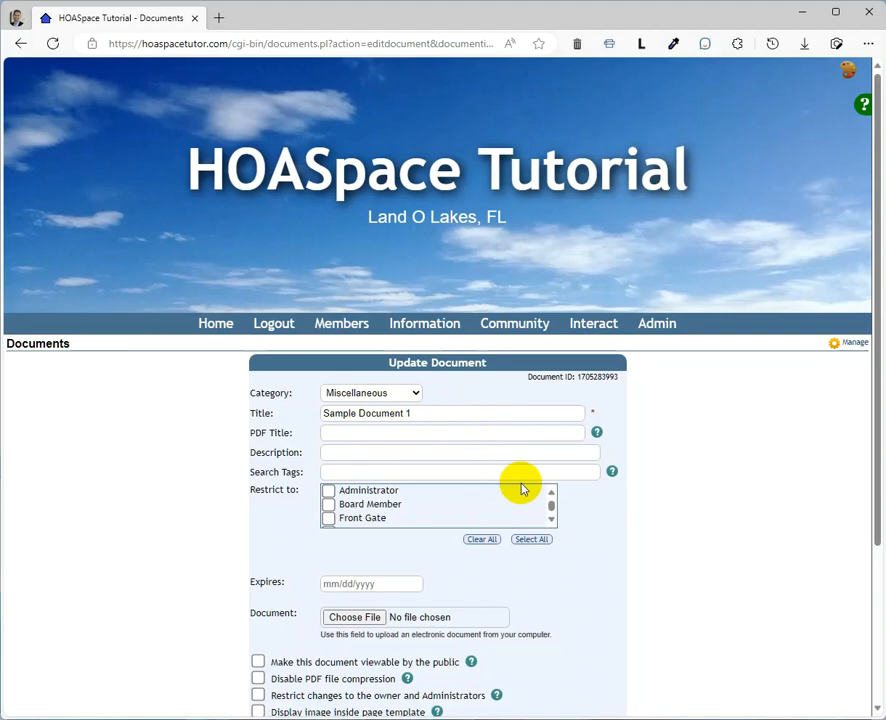
{"action": "scroll", "coordinate": [517, 500], "scroll_direction": "down", "scroll_amount": 1}
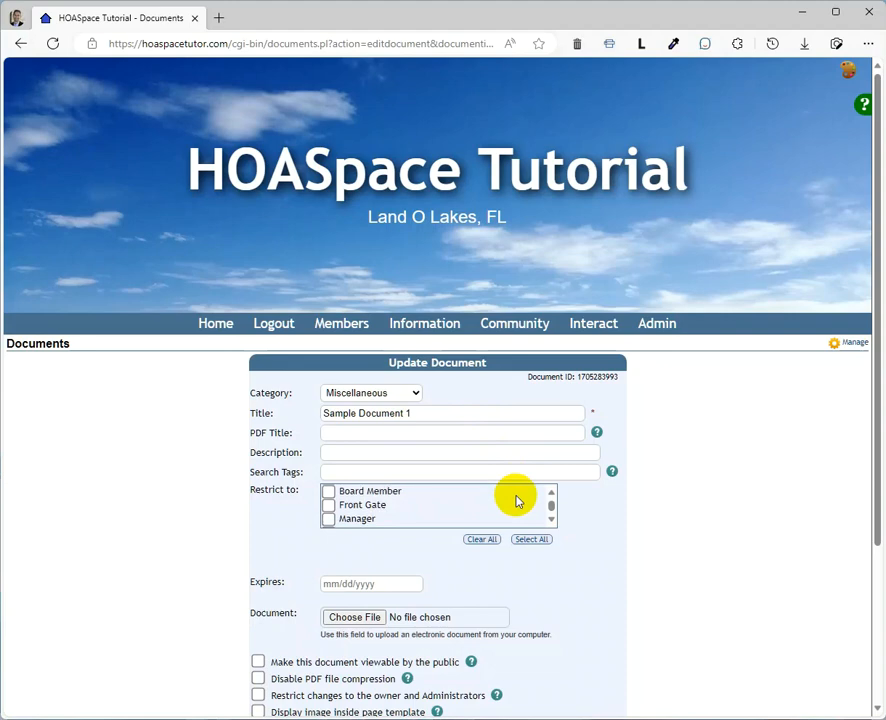
{"action": "scroll", "coordinate": [515, 505], "scroll_direction": "down", "scroll_amount": 1}
{"action": "scroll", "coordinate": [494, 578], "scroll_direction": "down", "scroll_amount": 1}
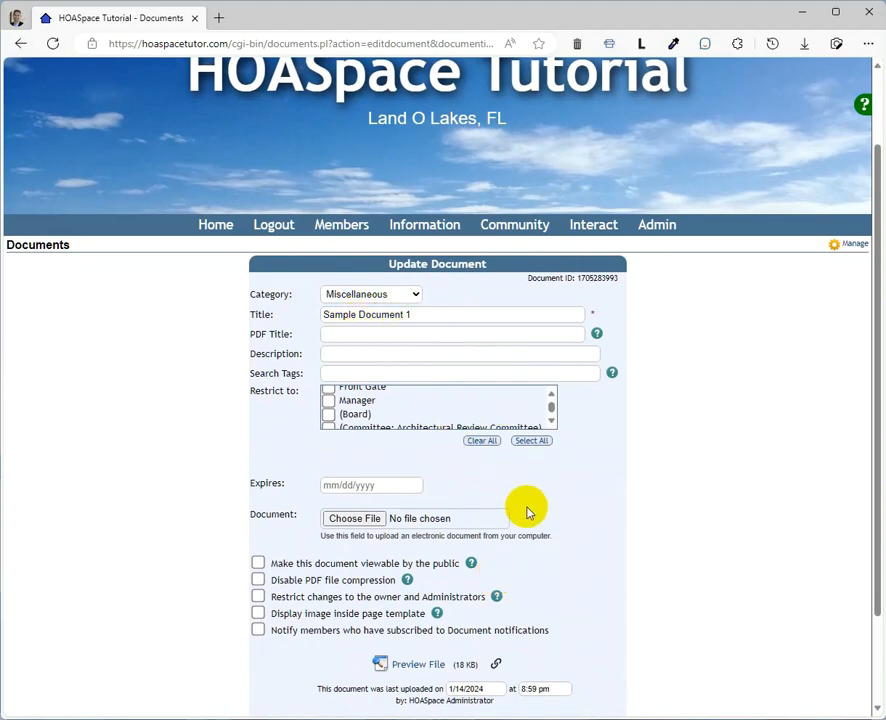
{"action": "scroll", "coordinate": [556, 550], "scroll_direction": "down", "scroll_amount": 1}
{"action": "left_click", "coordinate": [463, 672]}
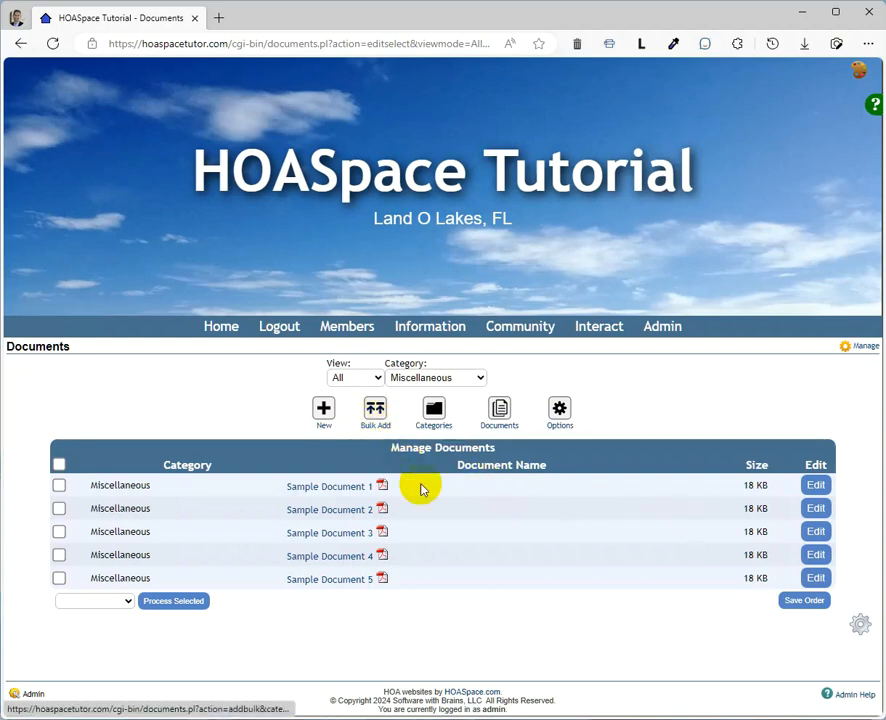
- Reopen the ZIP file upload form from the Miscellaneous document list
{"action": "left_click", "coordinate": [375, 410]}
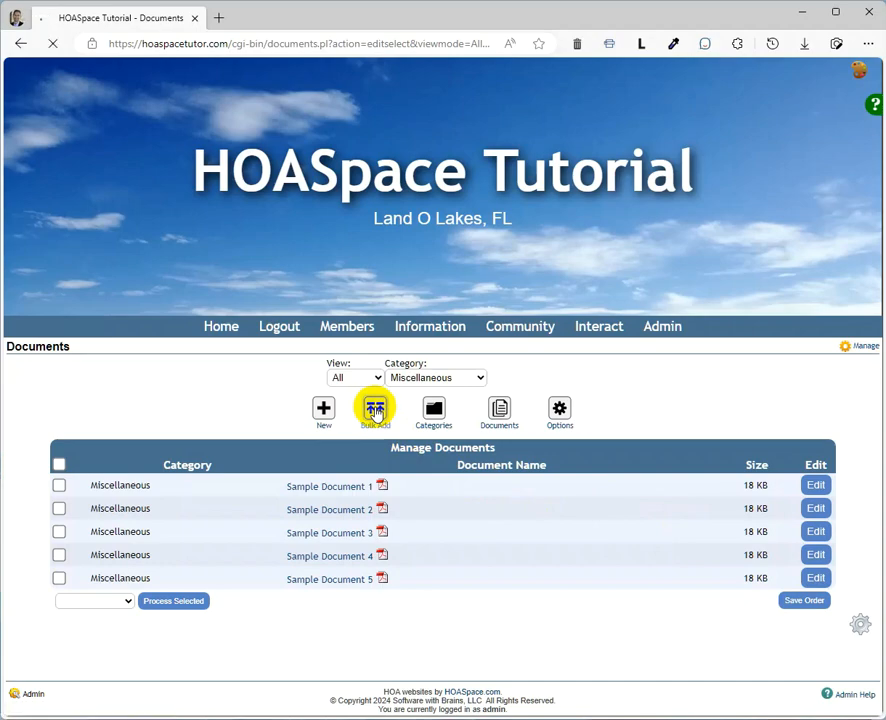
{"action": "scroll", "coordinate": [778, 530], "scroll_direction": "down", "scroll_amount": 1}
{"action": "scroll", "coordinate": [778, 527], "scroll_direction": "down", "scroll_amount": 8}
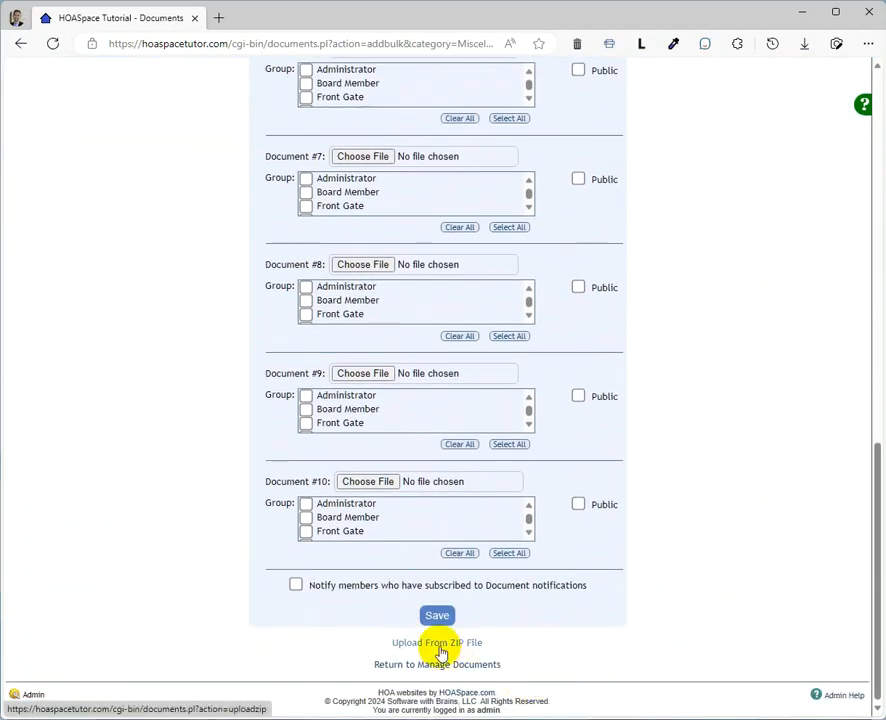
{"action": "left_click", "coordinate": [439, 645]}
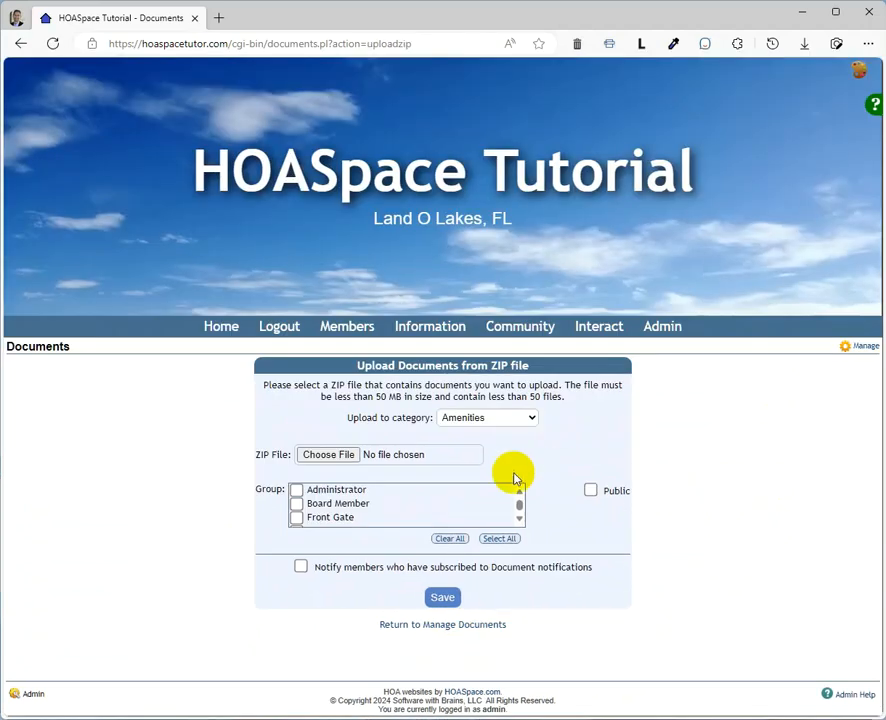